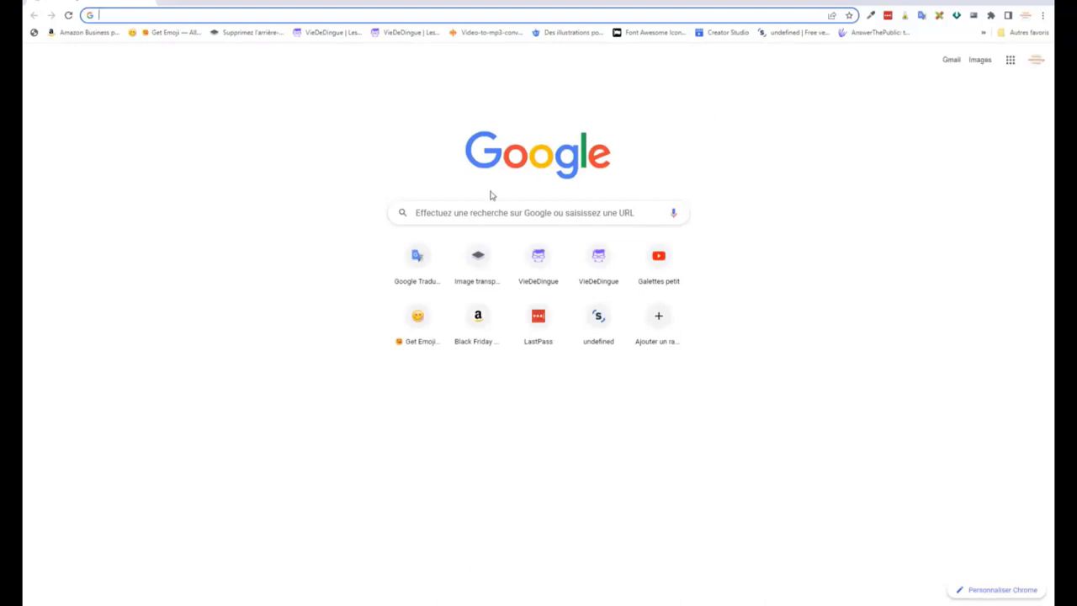
Run a Google search for pixabay, then open a fresh new tab.
left_click(466, 206)
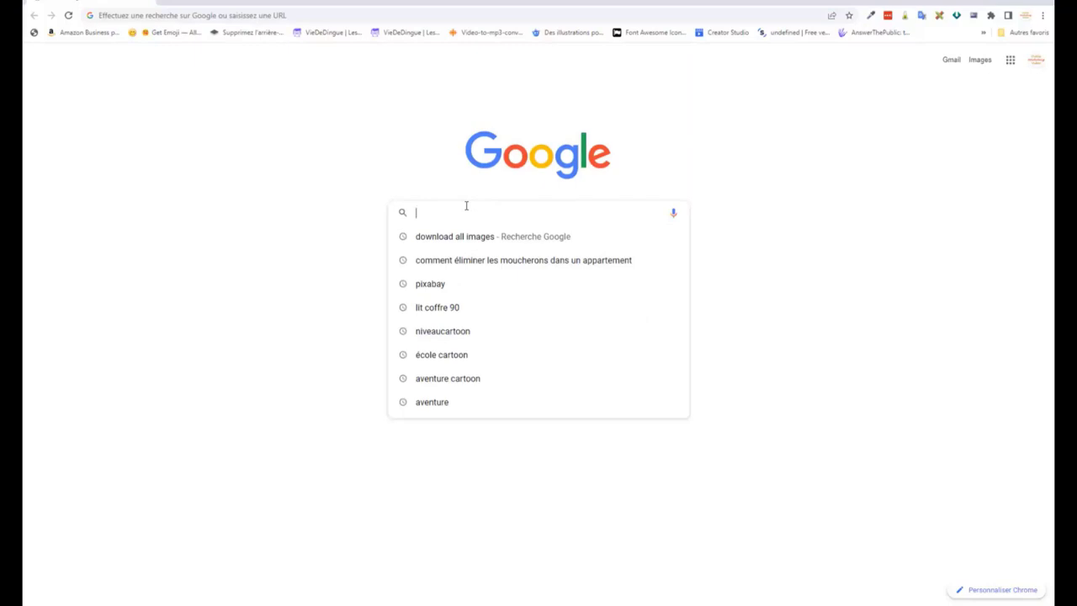
type("pi")
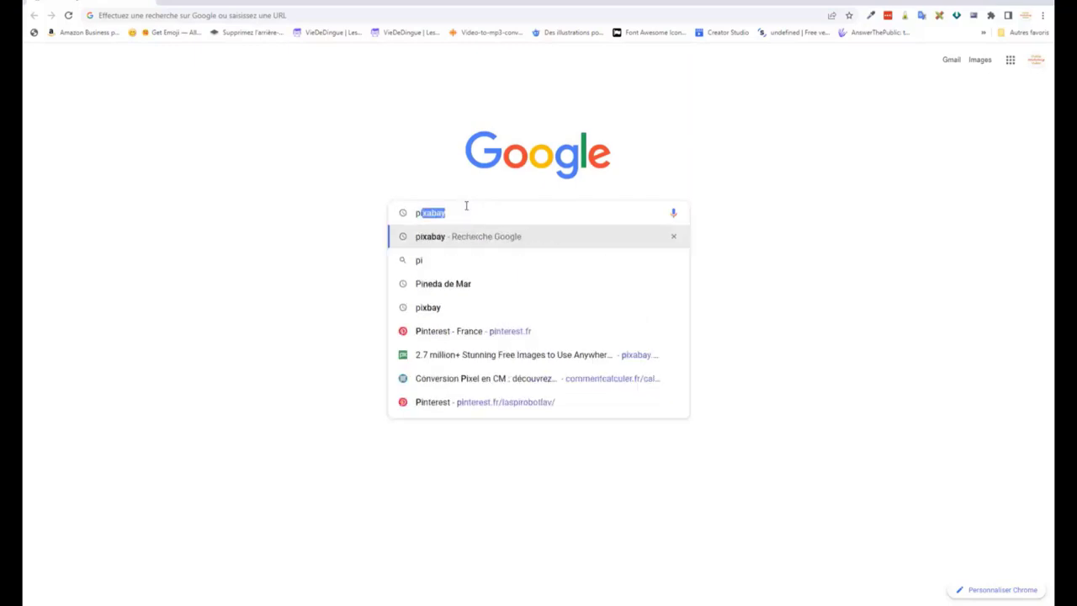
type("xe")
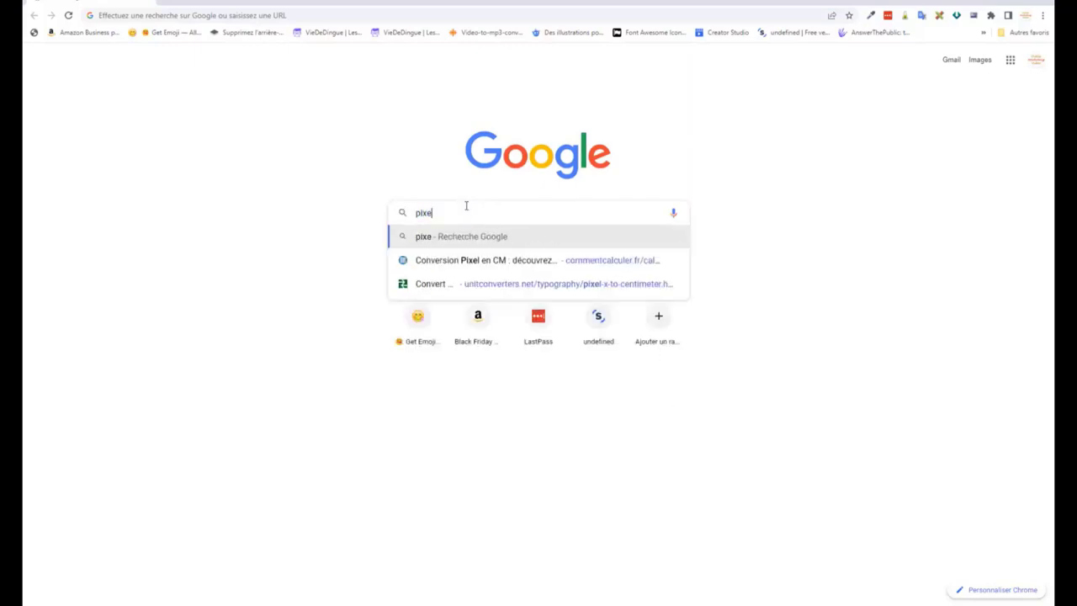
key("BackSpace")
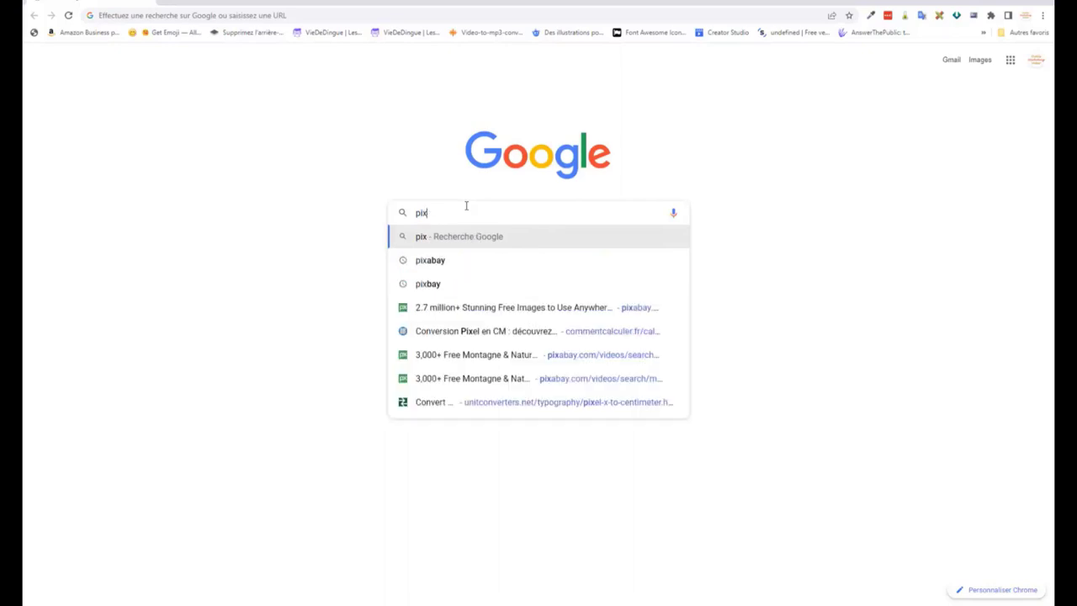
type("abay")
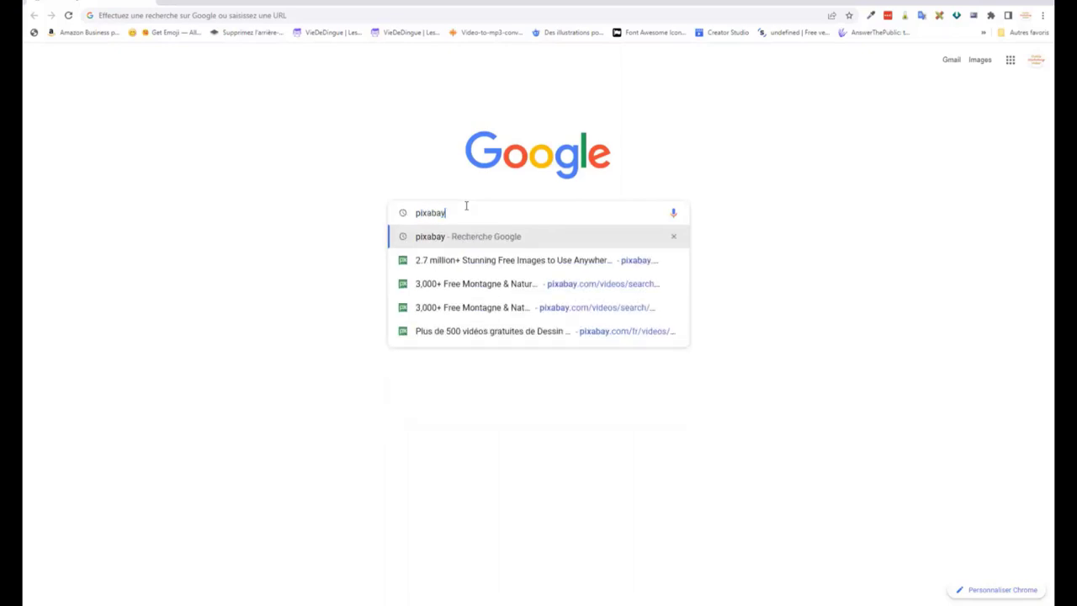
left_click(440, 243)
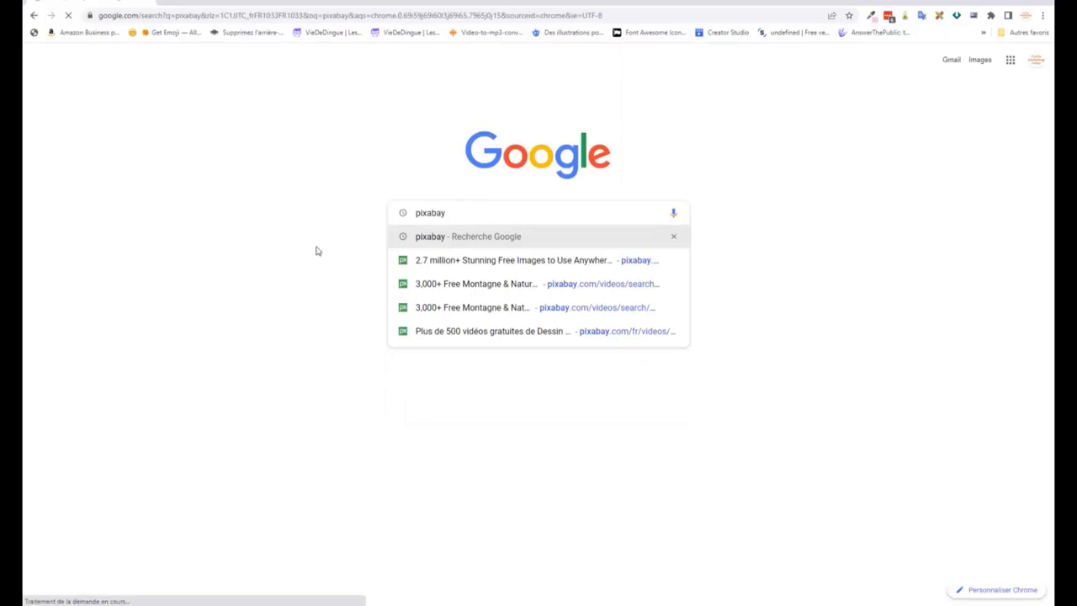
left_click(168, 1)
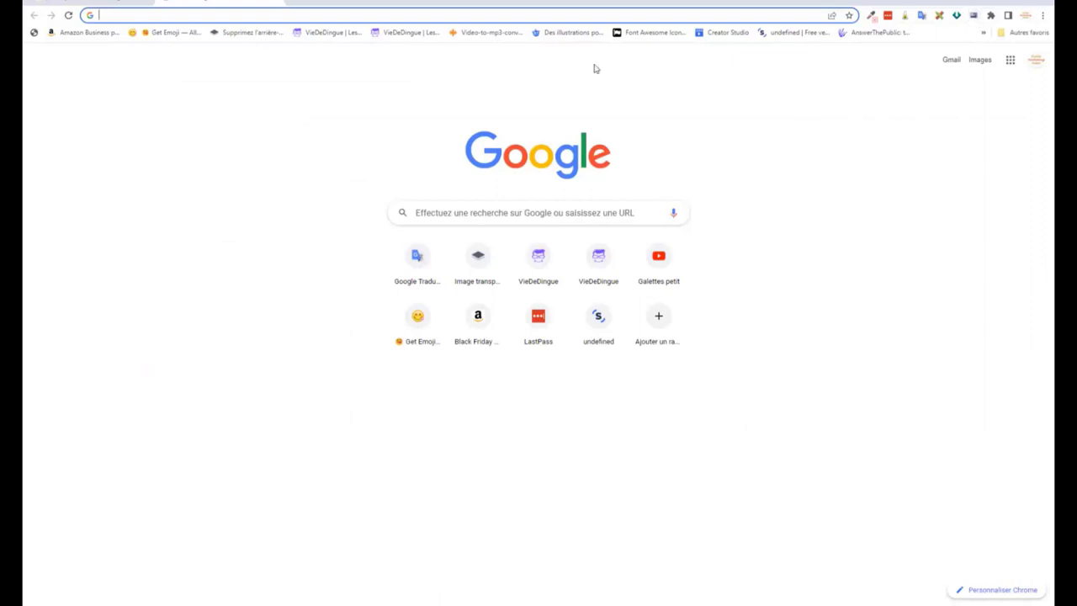
Search Google for 'Download All Images' and scroll through the extension results.
type("download")
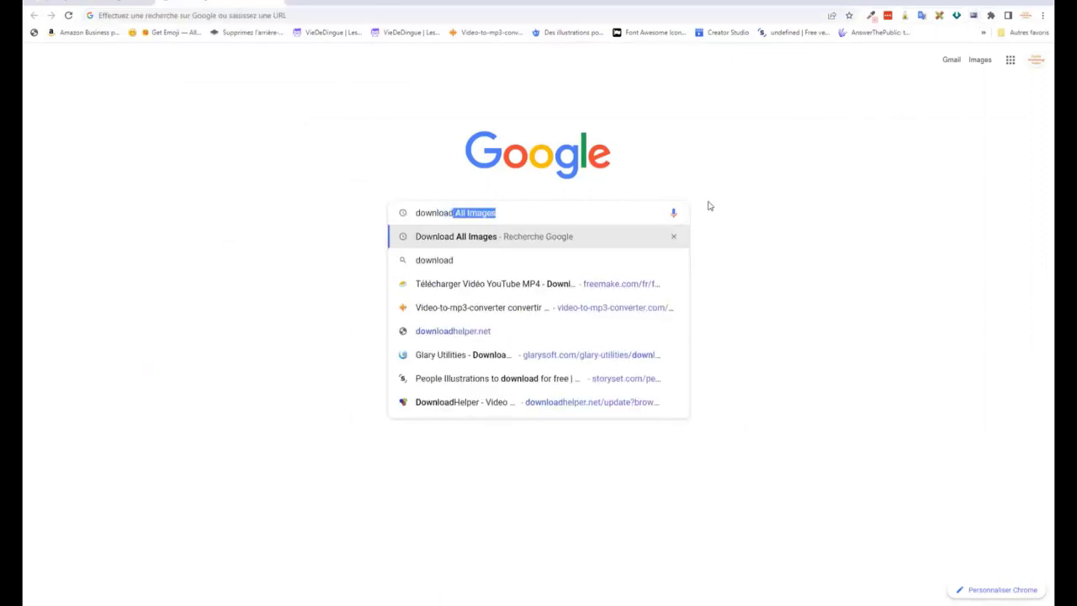
left_click(447, 241)
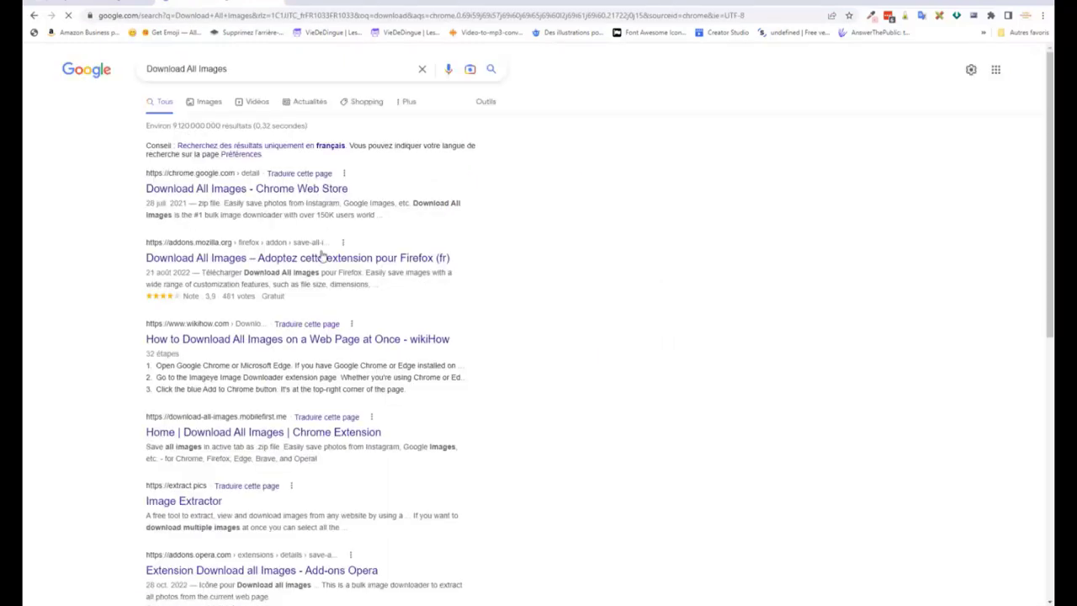
scroll(203, 126, "down", 1)
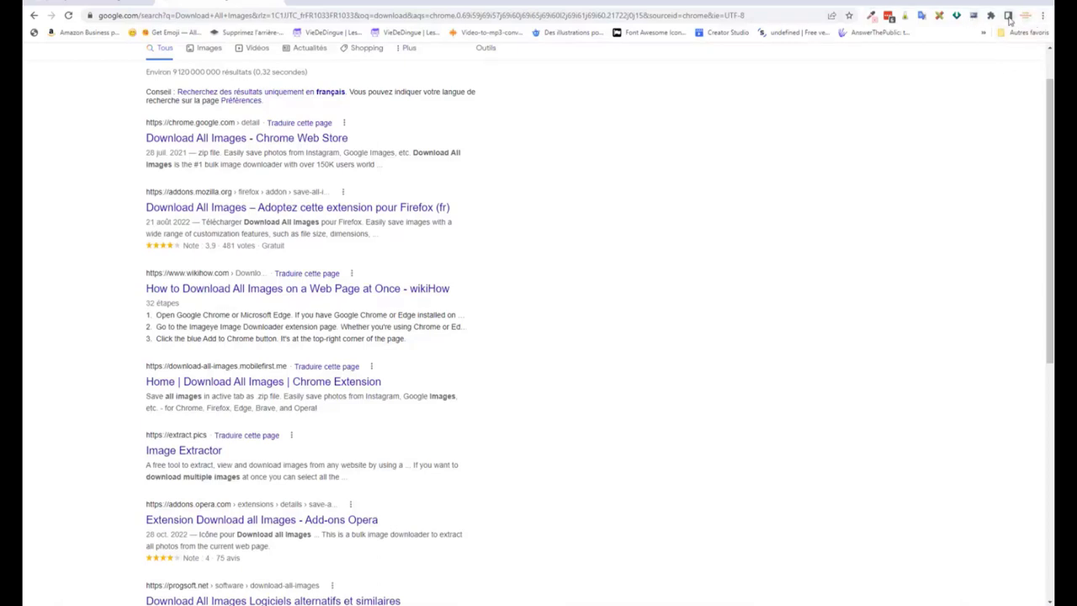
Toggle the Download All Images extension off and on in Extensions, then return to the pixabay results.
key("alt+f")
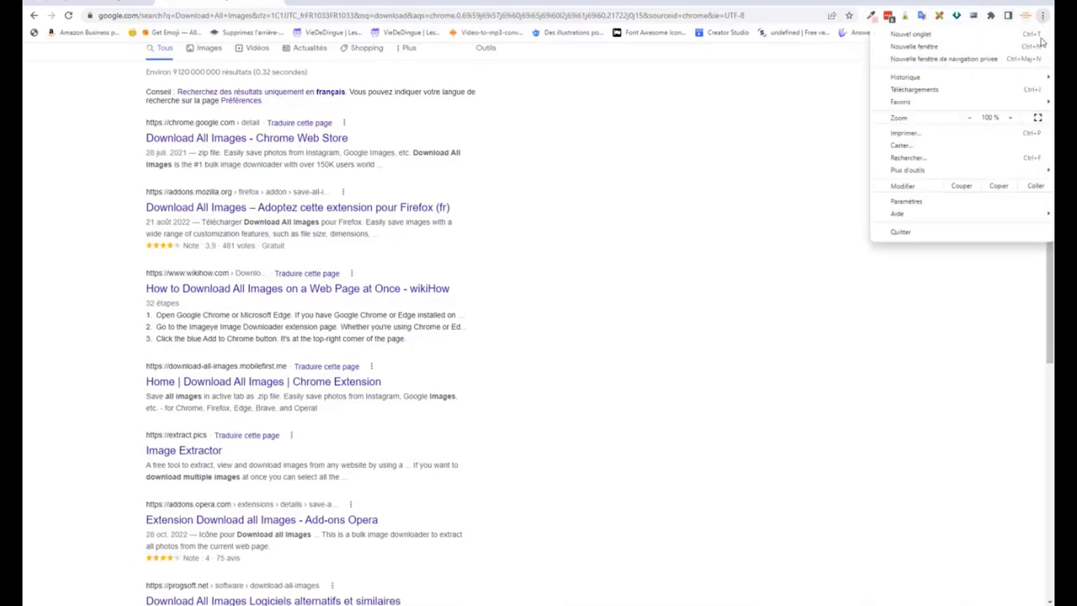
mouse_move(908, 172)
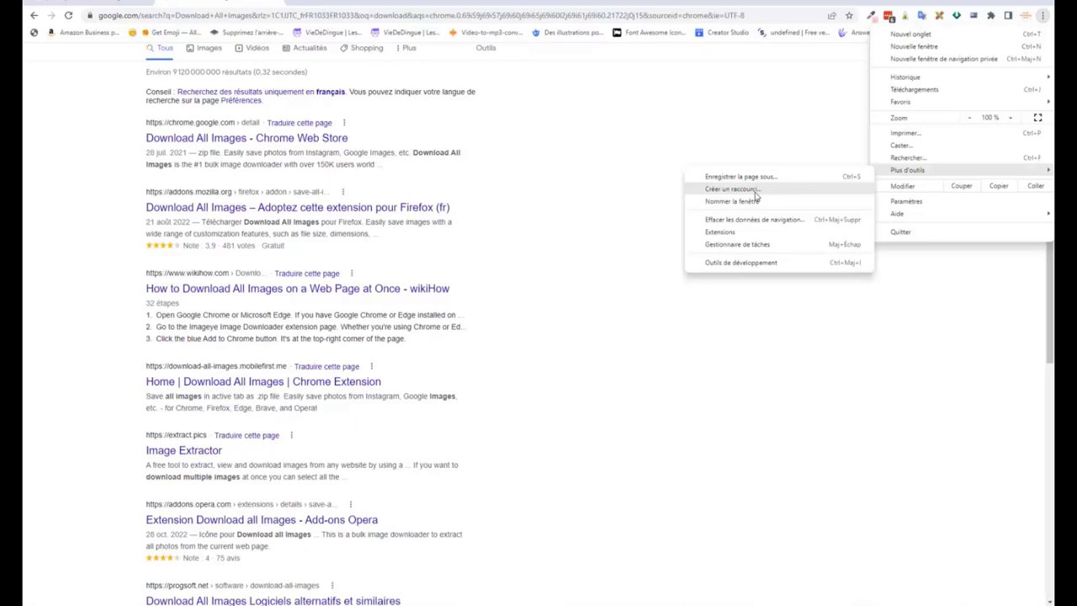
left_click(719, 233)
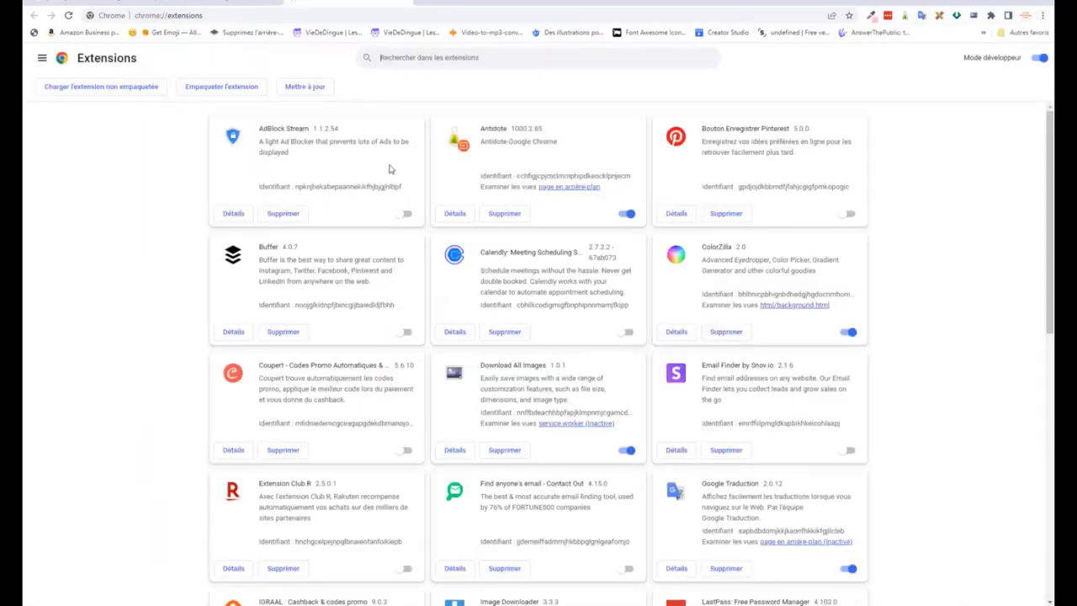
left_click(624, 453)
left_click(626, 452)
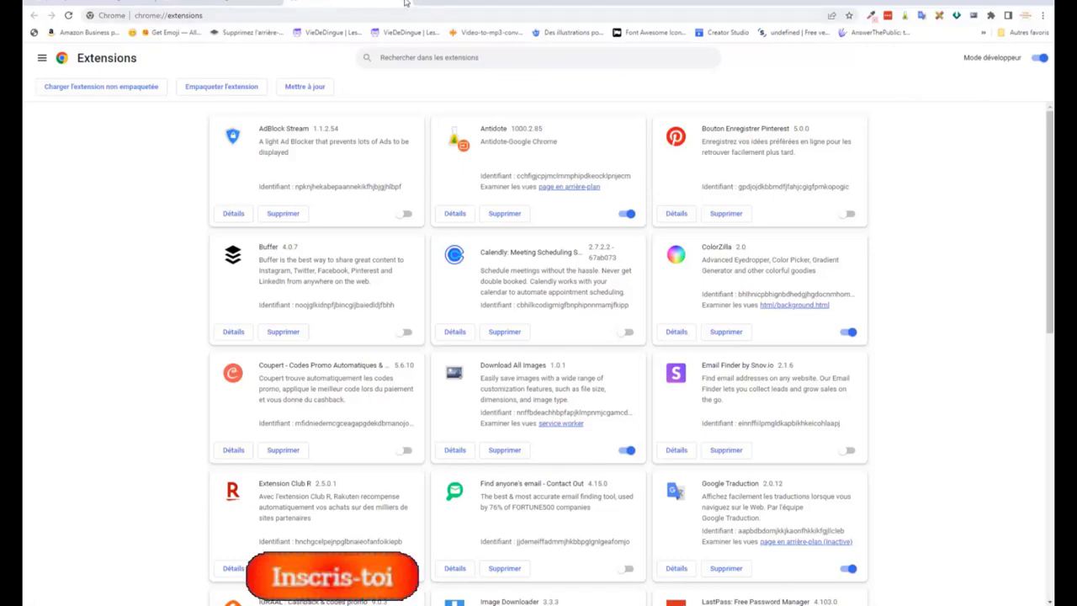
left_click(405, 3)
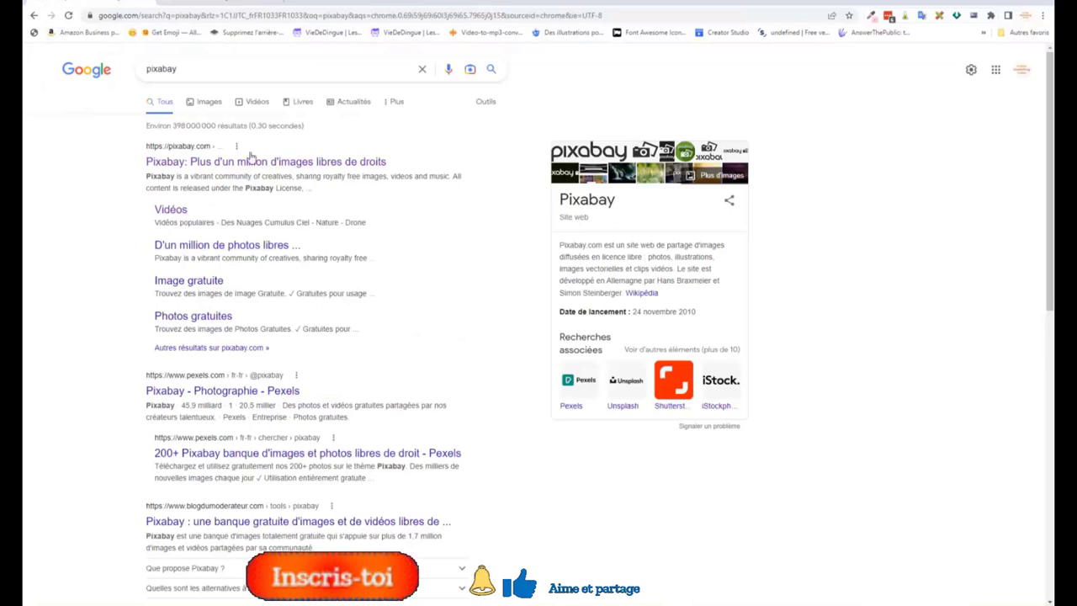
Open Pixabay and search it for randonnée images.
left_click(170, 162)
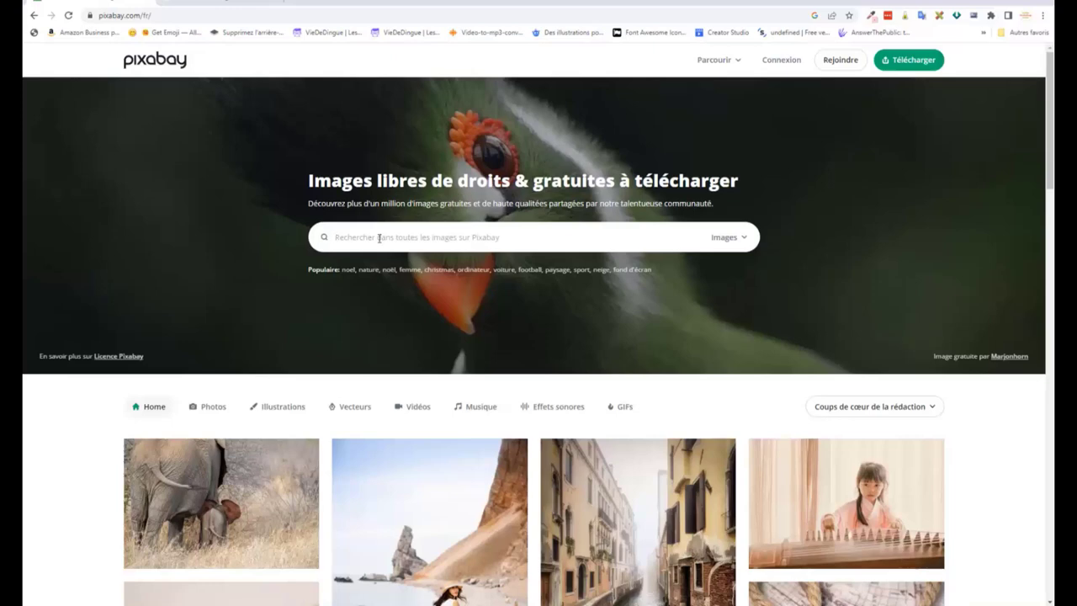
type("v")
key("BackSpace")
type("r")
type("andonnée")
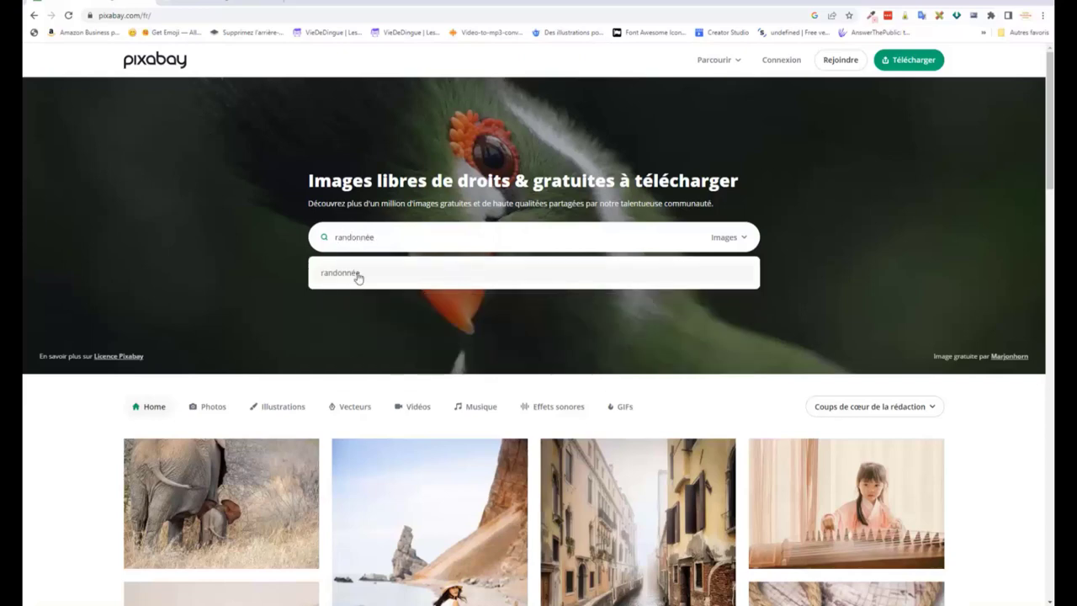
left_click(352, 274)
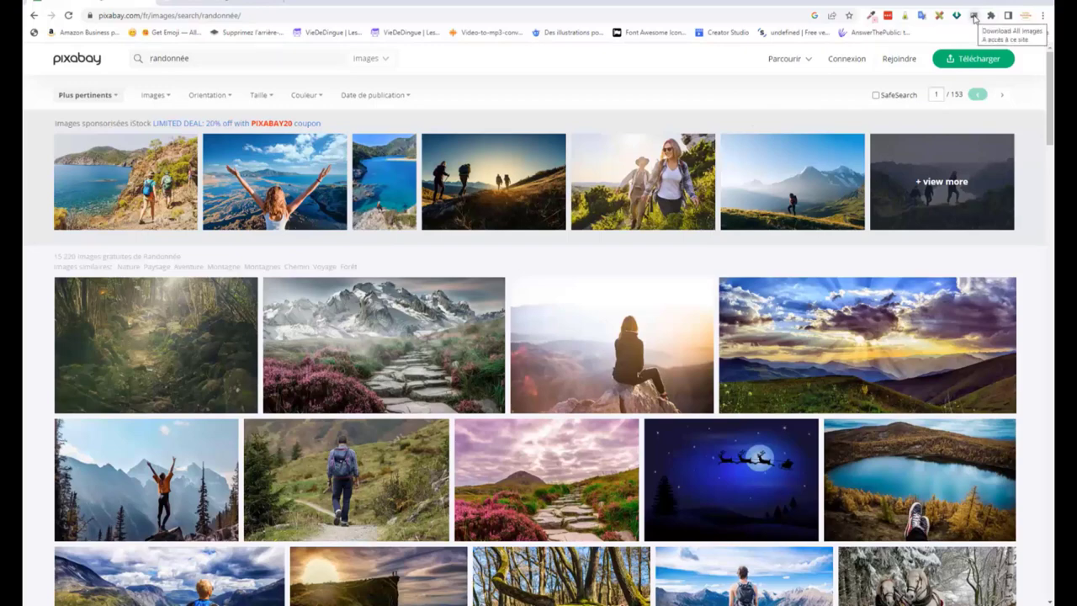
Launch Download All Images on the randonnée page and review its File Size, Image Types and Save options.
left_click(973, 17)
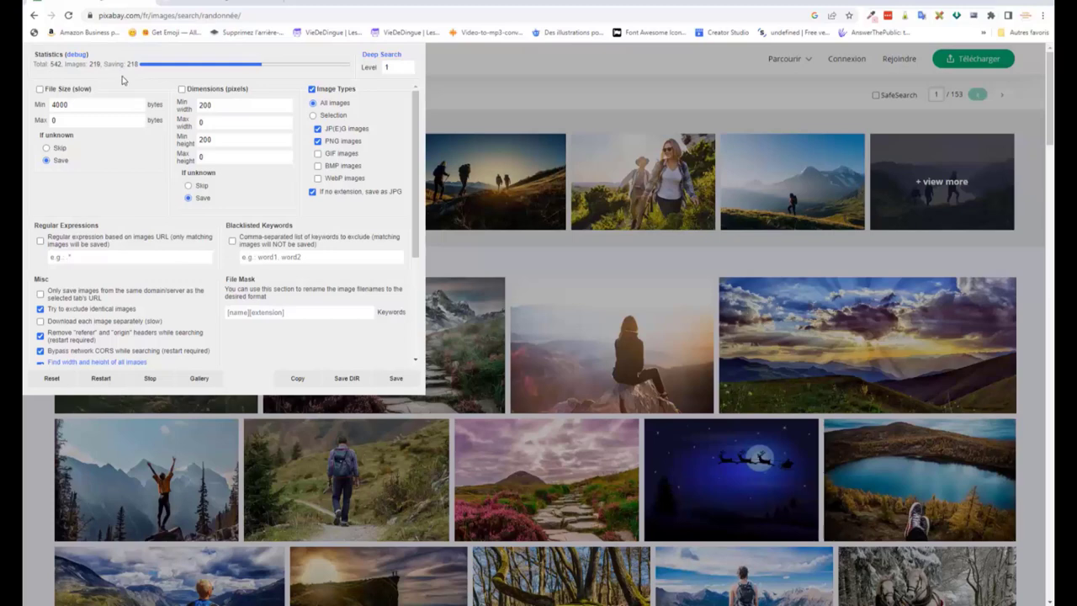
scroll(161, 186, "down", 3)
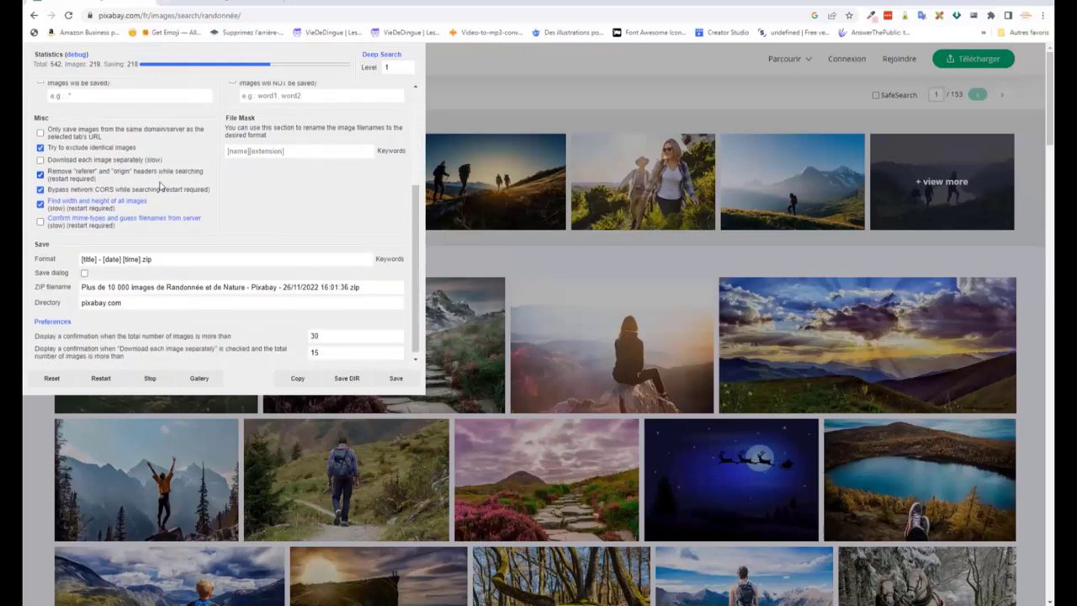
scroll(162, 186, "down", 1)
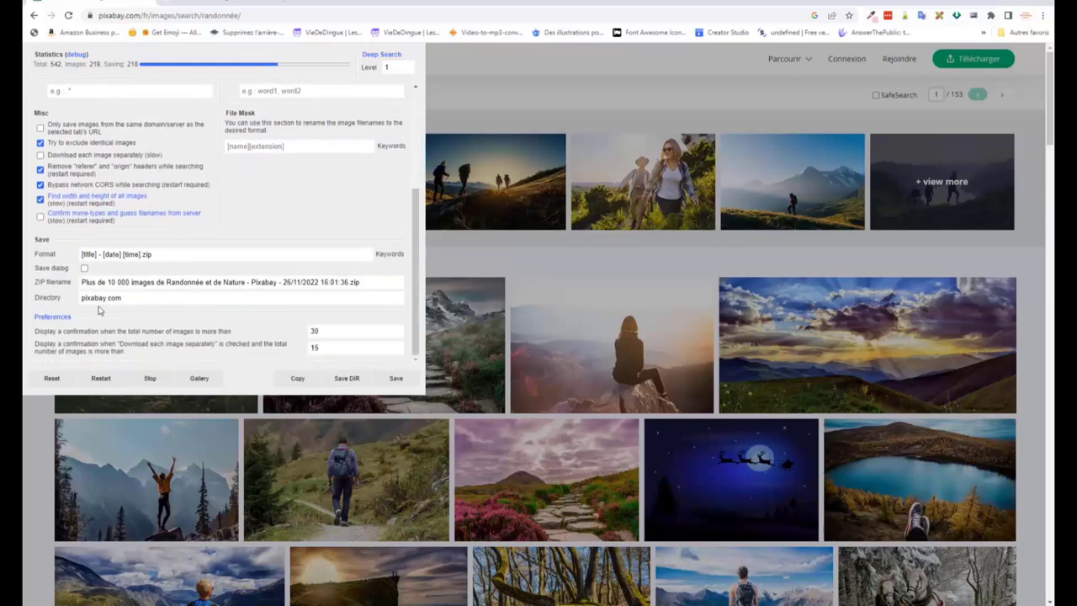
scroll(99, 310, "up", 3)
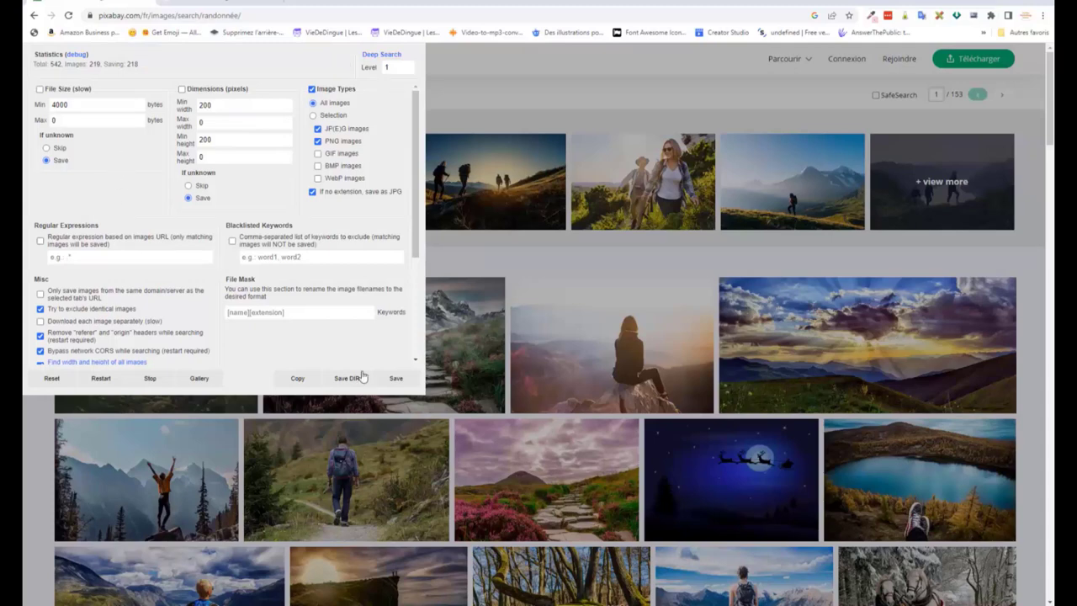
scroll(317, 296, "down", 1)
scroll(252, 269, "down", 2)
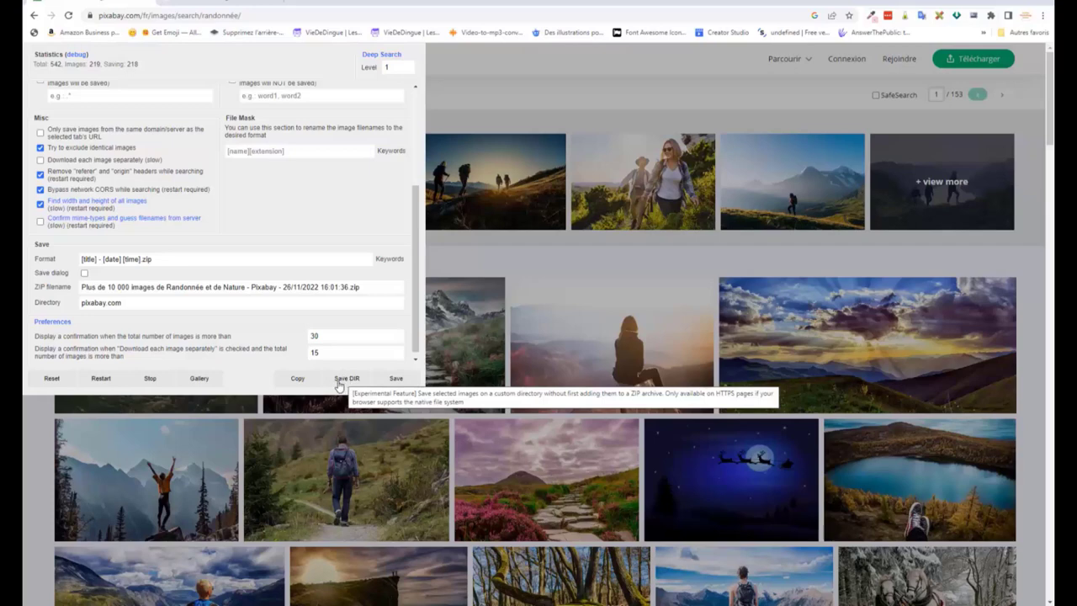
Set the desktop images1 folder as Save DIR, allow file access, and start the download.
left_click(339, 384)
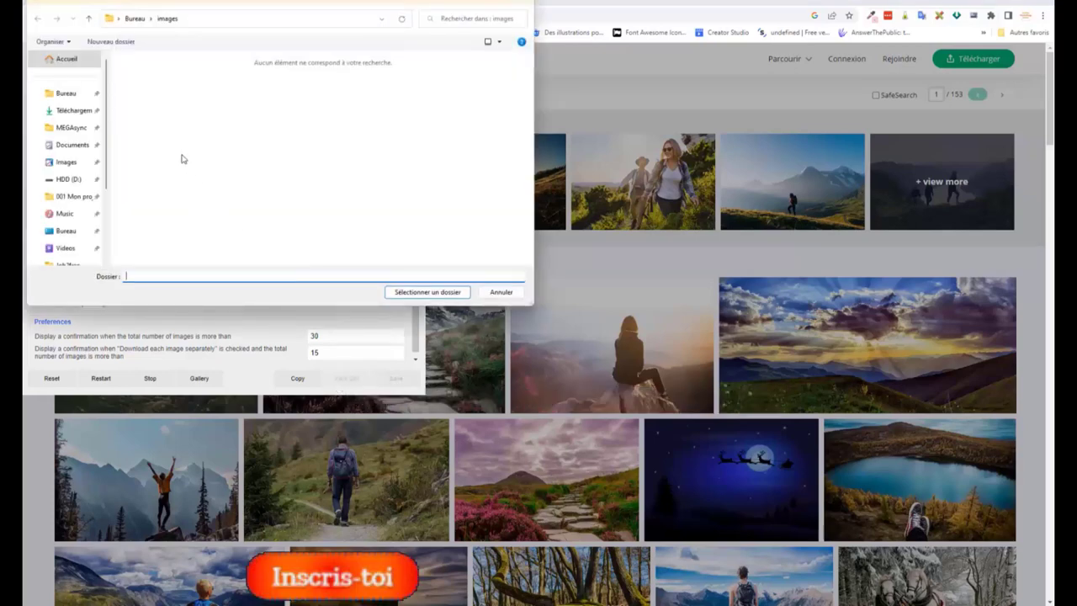
left_click(74, 232)
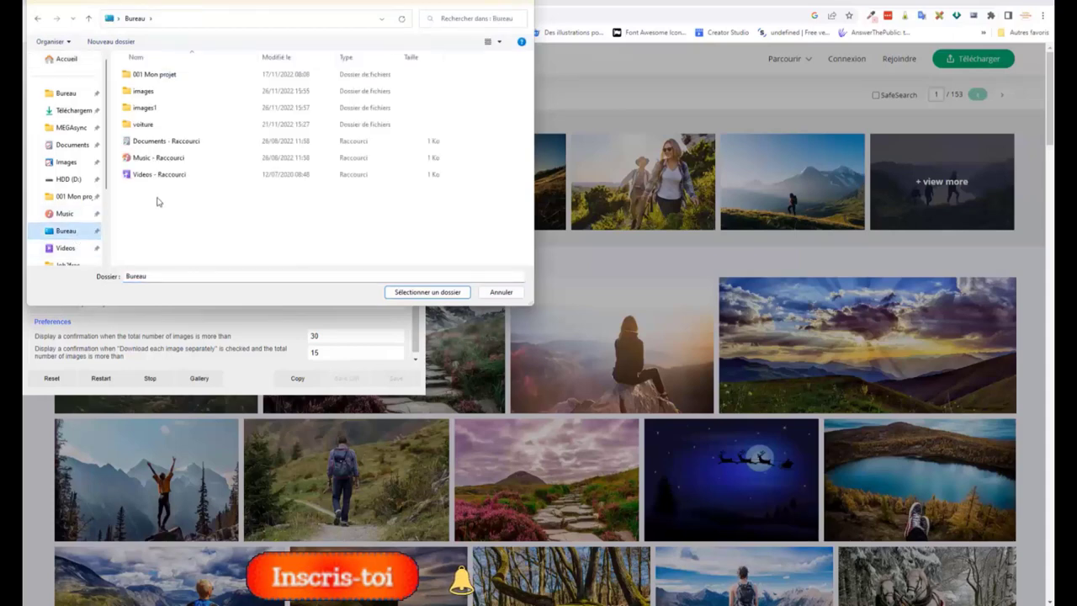
double_click(145, 108)
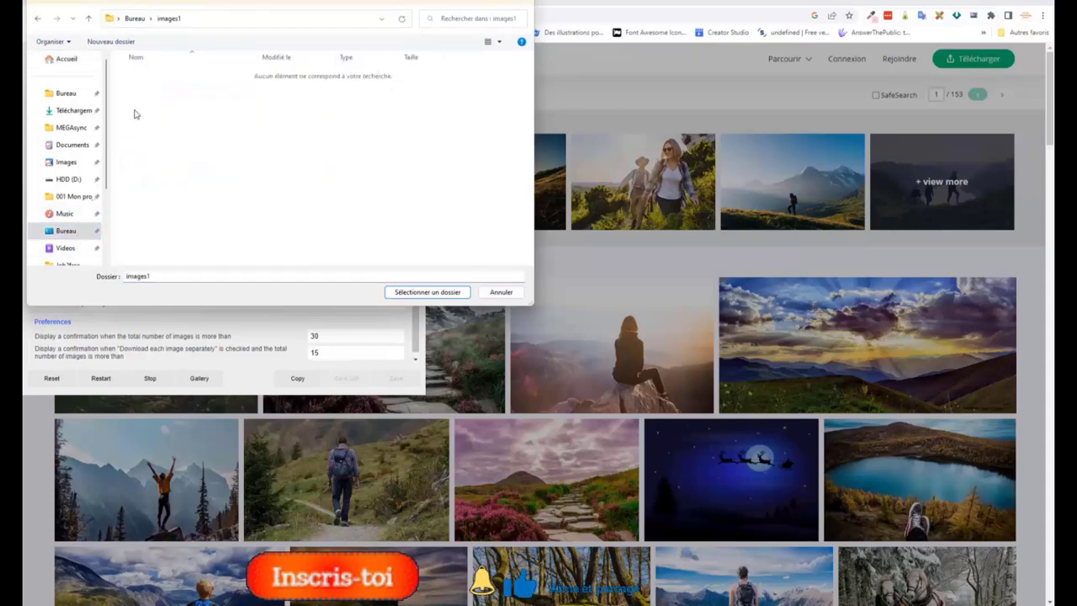
left_click(135, 18)
left_click(145, 110)
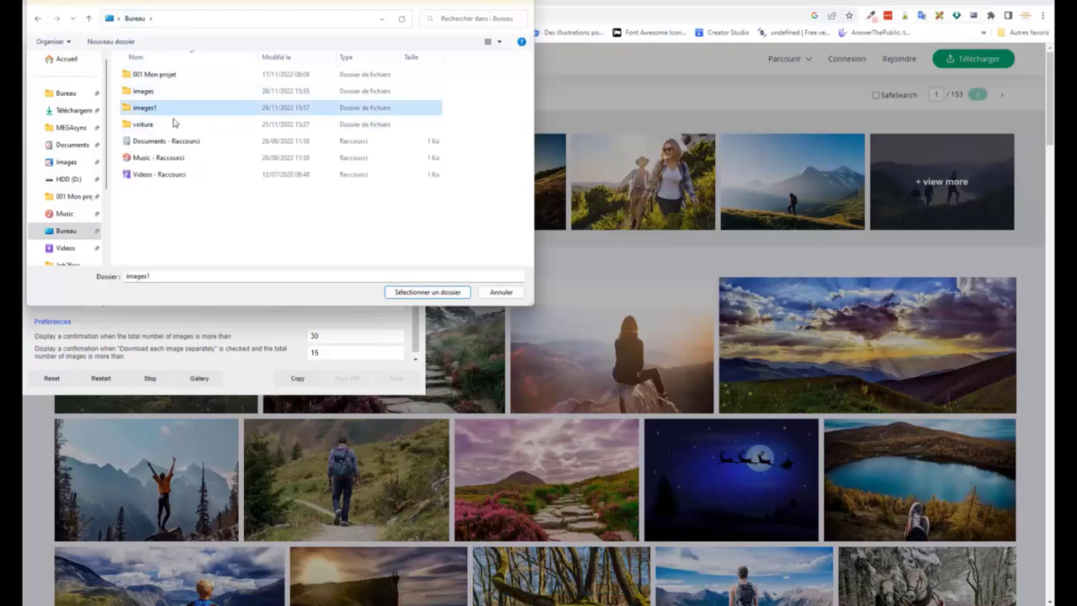
left_click(428, 293)
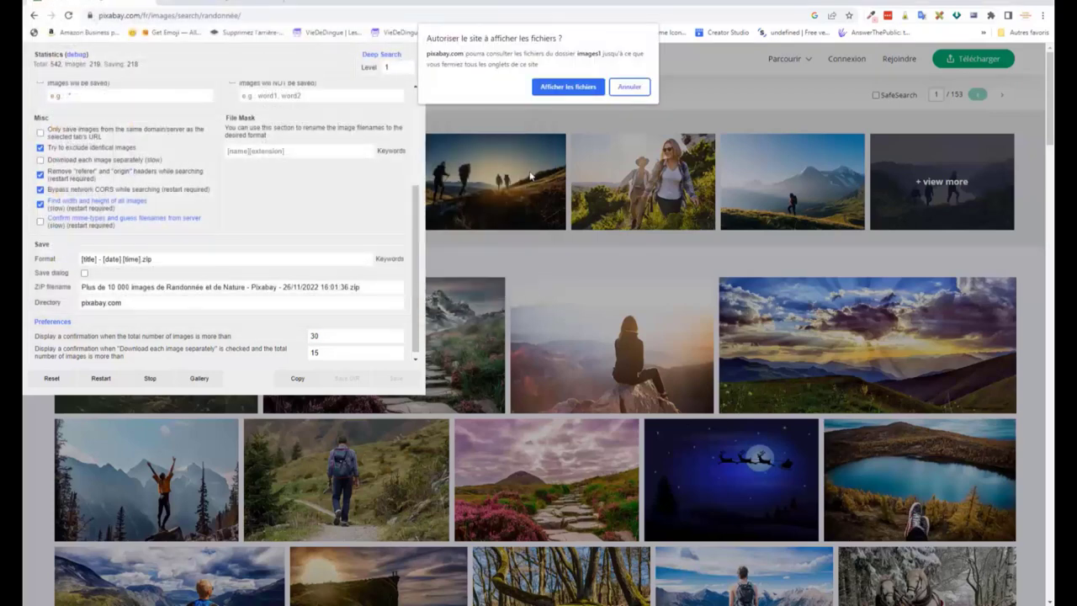
left_click(568, 88)
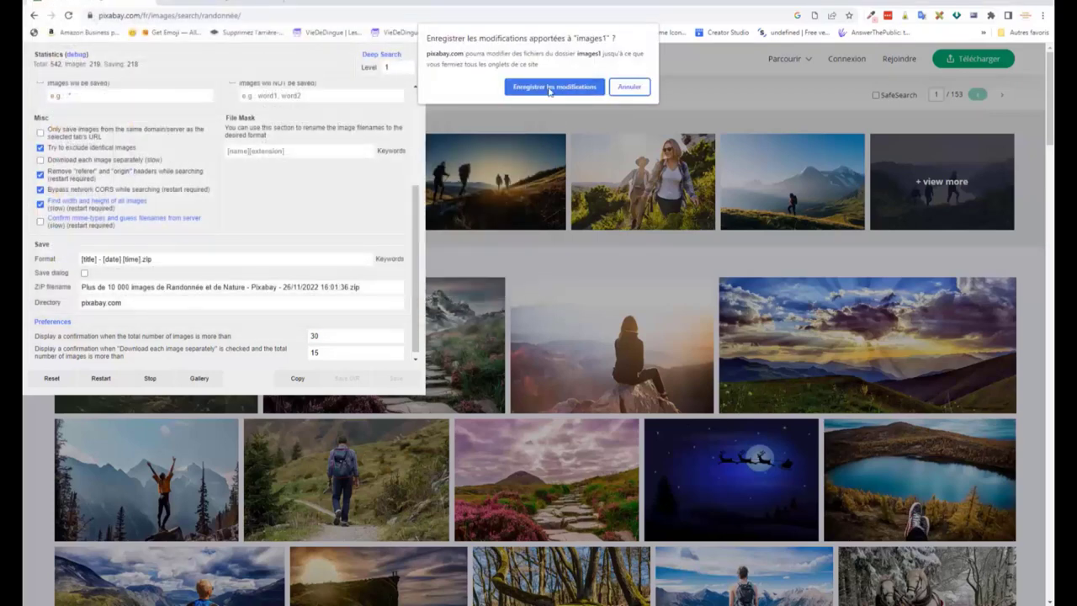
left_click(545, 87)
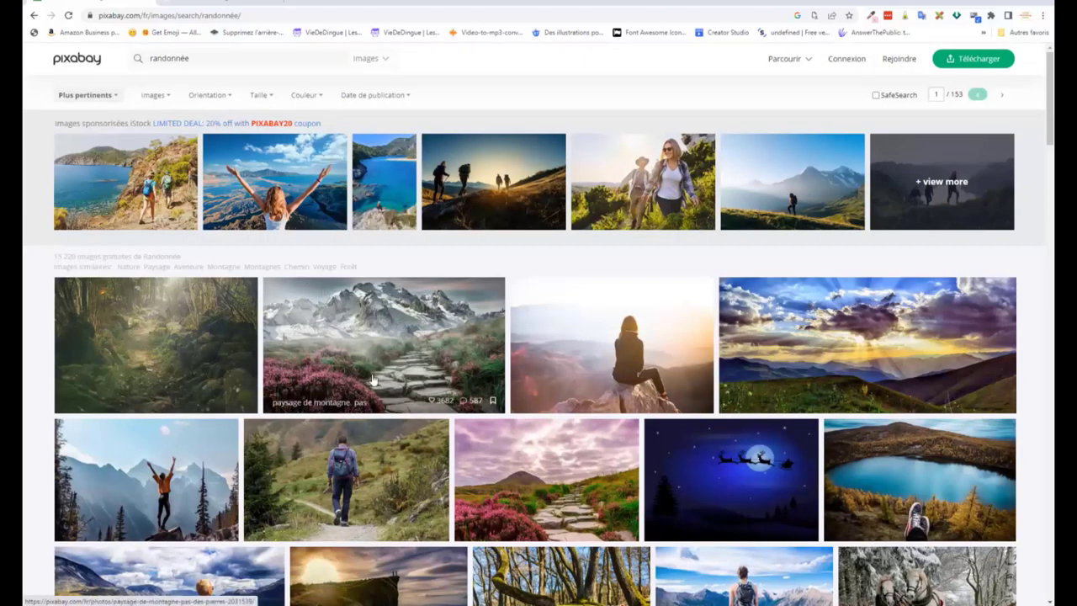
Minimize Chrome and scroll through the 219 hiking images in the desktop images1 folder.
left_click(994, 7)
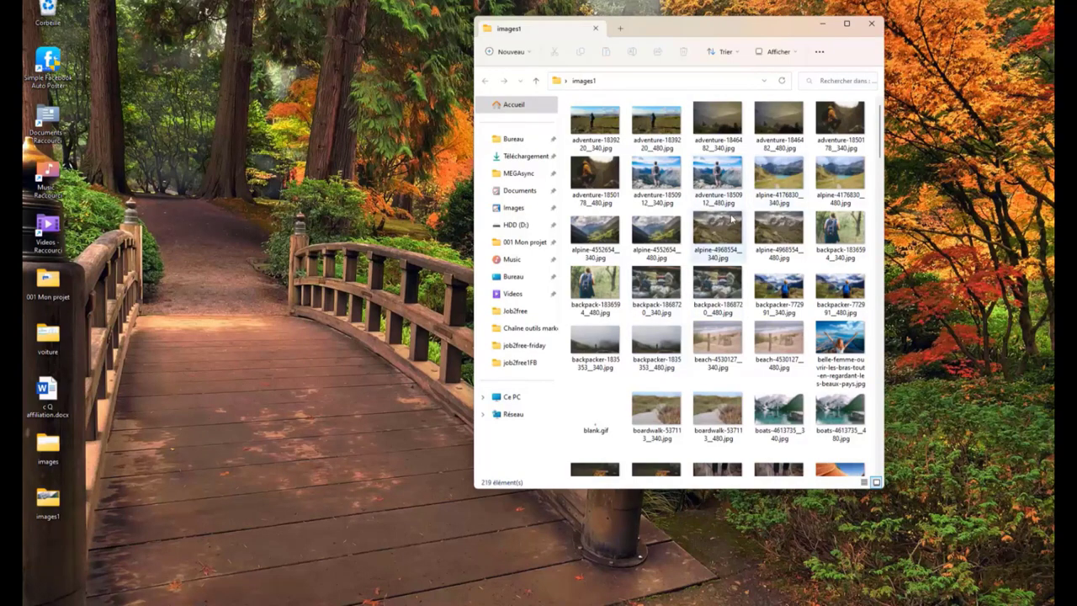
scroll(715, 240, "down", 5)
scroll(695, 258, "down", 5)
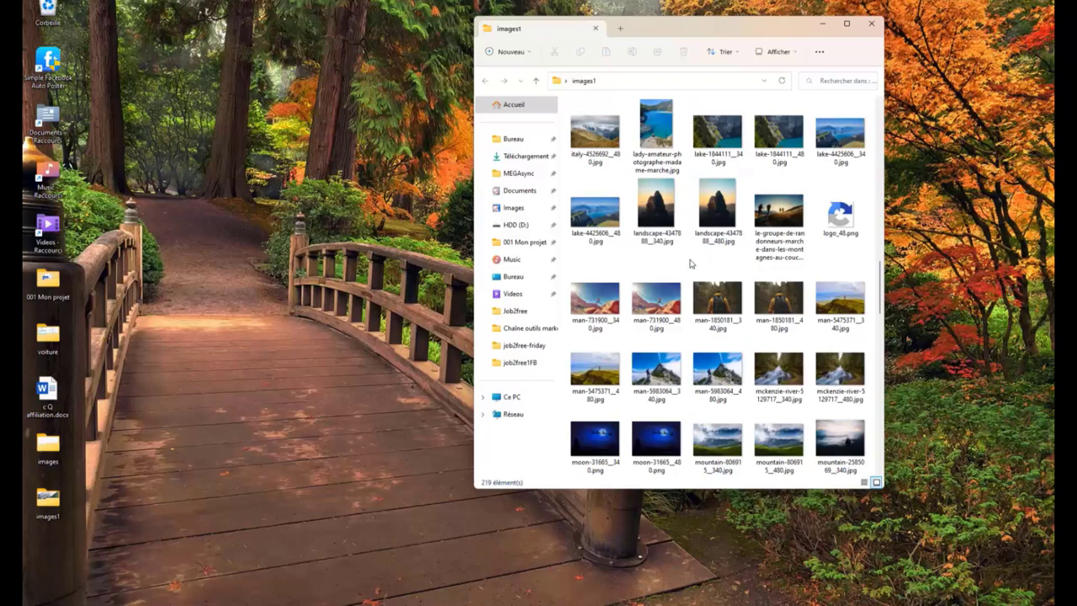
scroll(688, 264, "down", 5)
scroll(689, 263, "down", 5)
scroll(689, 263, "down", 3)
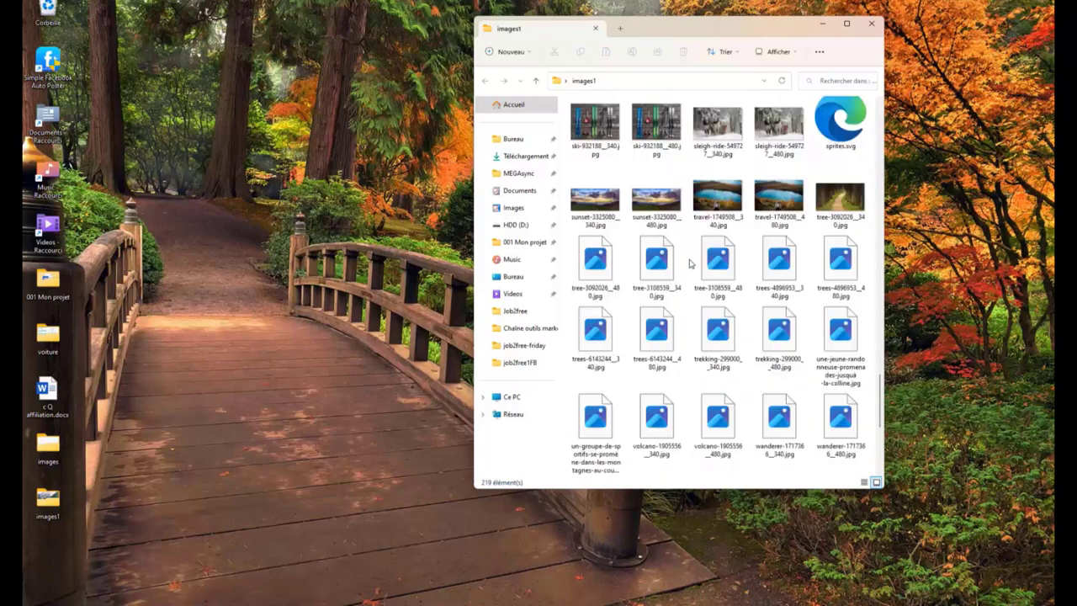
scroll(689, 263, "down", 3)
scroll(717, 380, "up", 10)
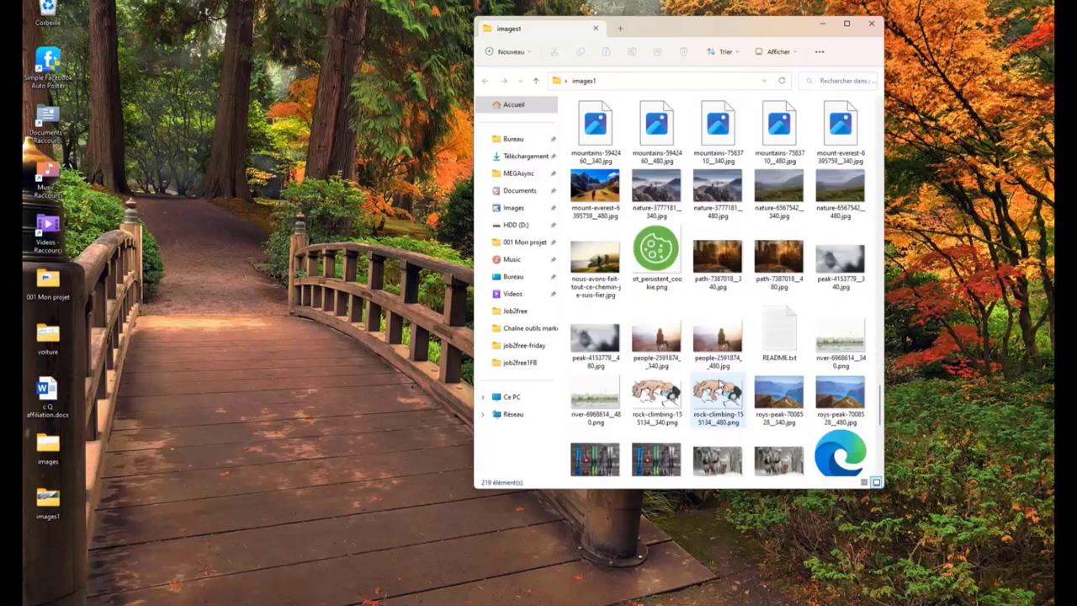
scroll(716, 381, "up", 10)
scroll(717, 380, "up", 10)
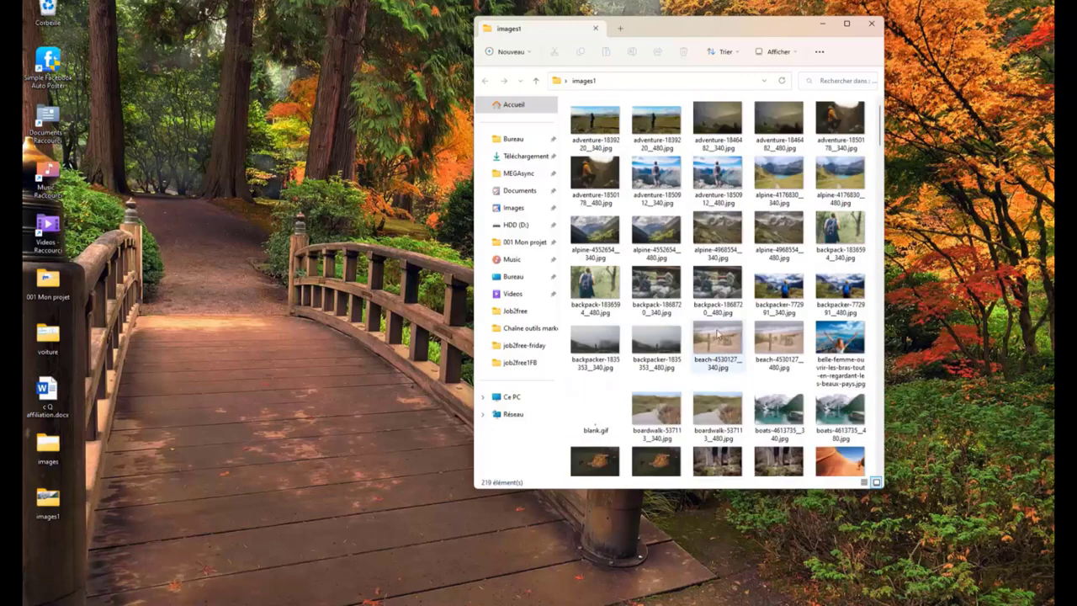
scroll(672, 198, "down", 5)
scroll(672, 199, "down", 5)
scroll(673, 199, "down", 5)
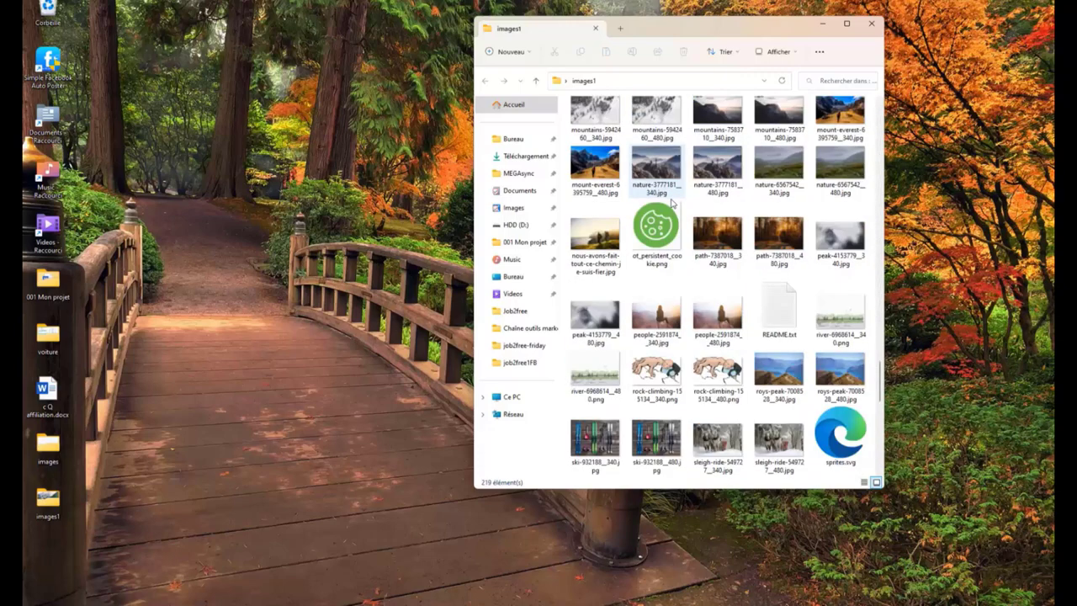
scroll(672, 198, "down", 5)
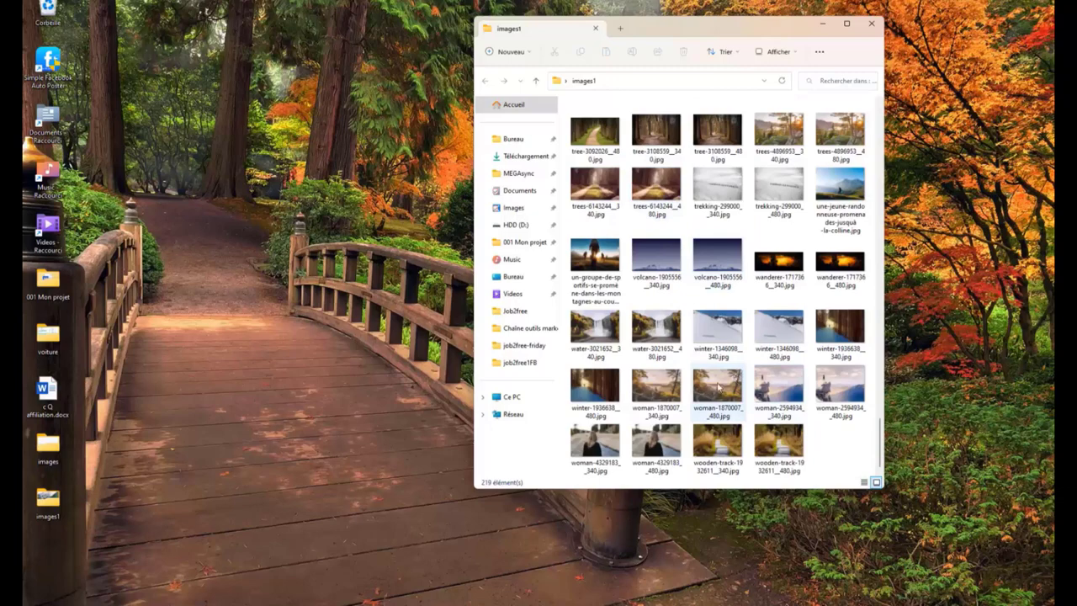